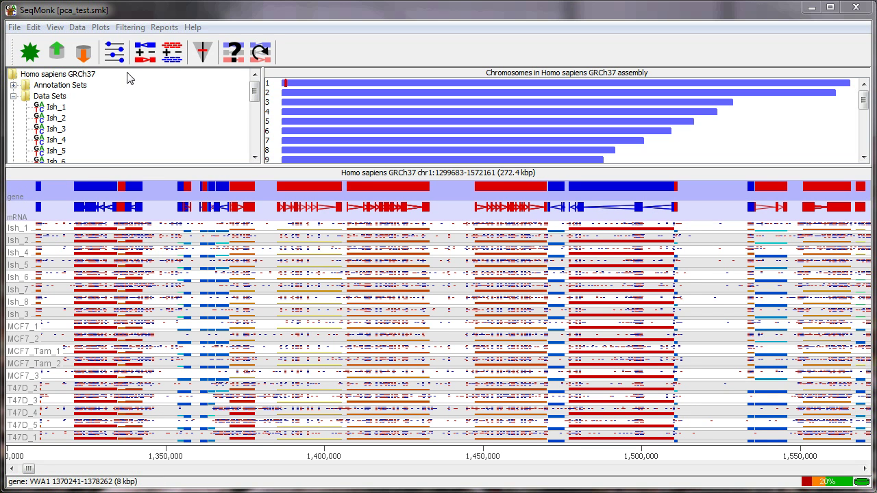
View a cumulative distribution plot of the visible data stores, then close it.
{"action": "left_click", "coordinate": [101, 28]}
{"action": "mouse_move", "coordinate": [172, 165]}
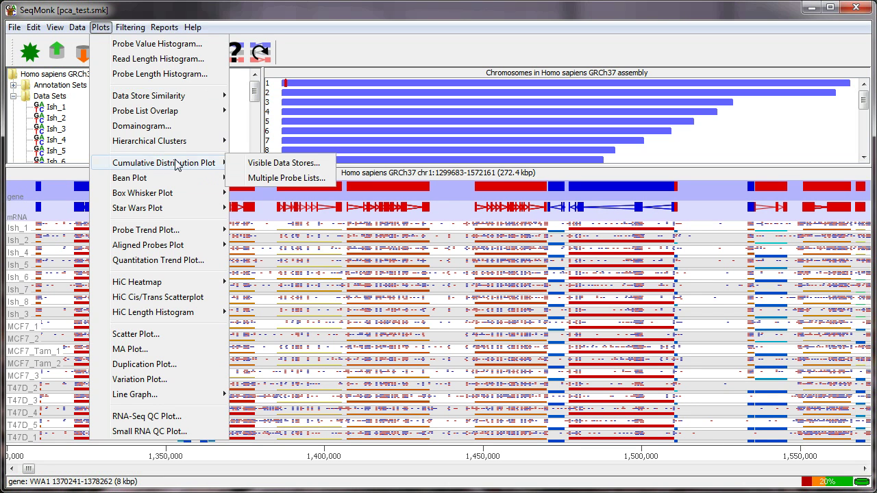
{"action": "left_click", "coordinate": [282, 165]}
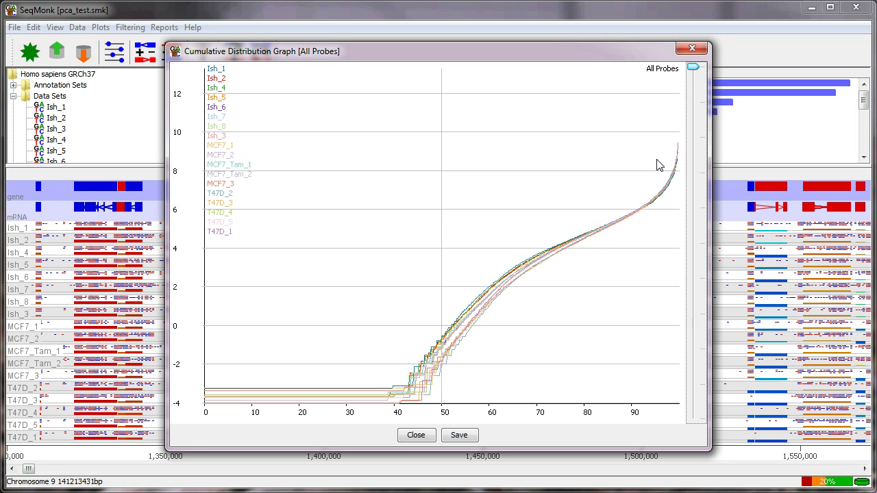
{"action": "left_click", "coordinate": [693, 50]}
Draw bean plots of the visible data stores across All Probes.
{"action": "left_click", "coordinate": [103, 30]}
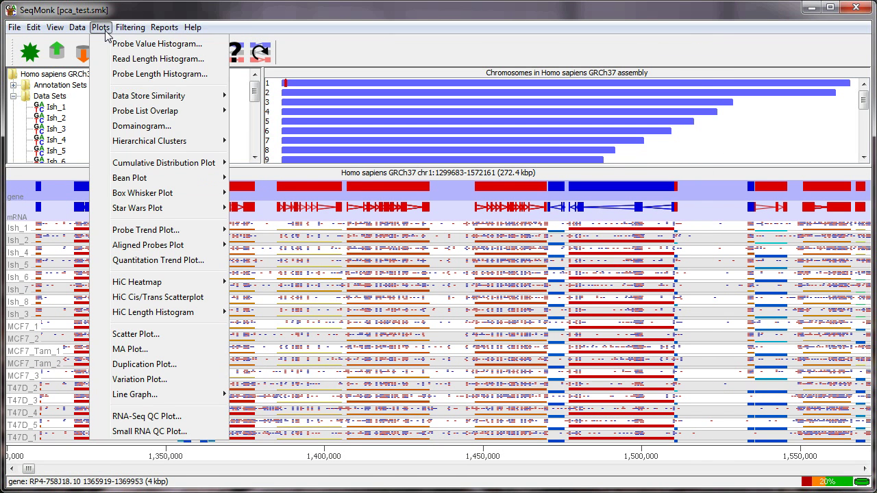
{"action": "mouse_move", "coordinate": [139, 179]}
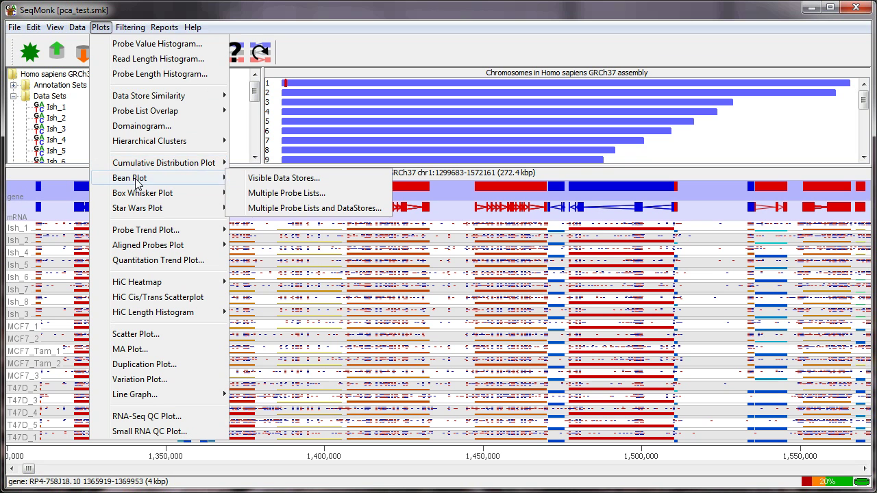
{"action": "left_click", "coordinate": [279, 180]}
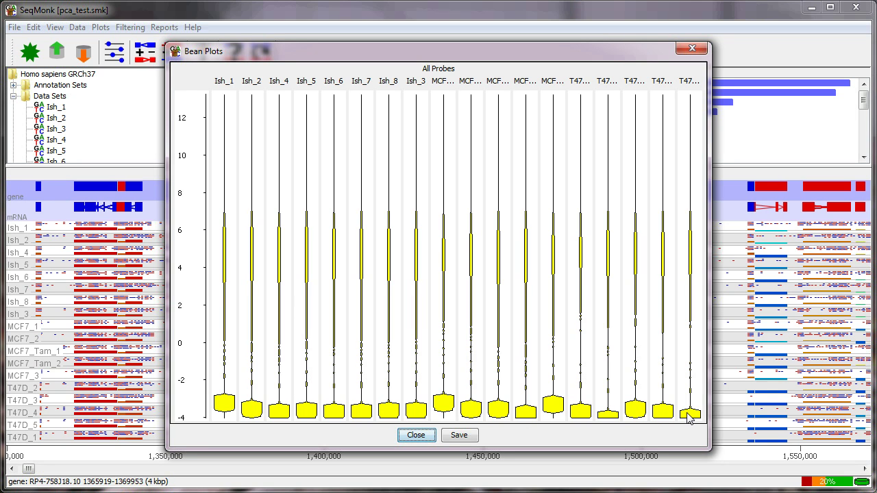
Close the bean plots and make Expressed Somewhere (17010 probes) the active probe list.
{"action": "left_click", "coordinate": [692, 50]}
{"action": "scroll", "coordinate": [110, 137], "scroll_direction": "down", "scroll_amount": 5}
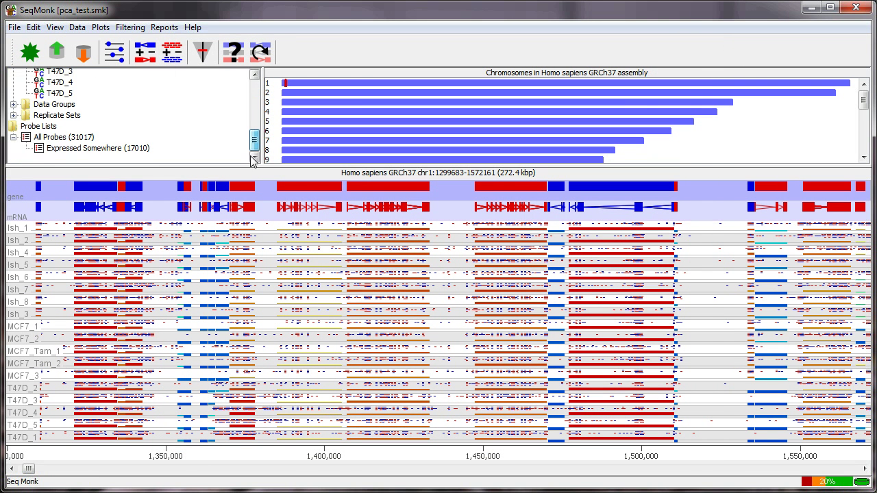
{"action": "left_click", "coordinate": [113, 150]}
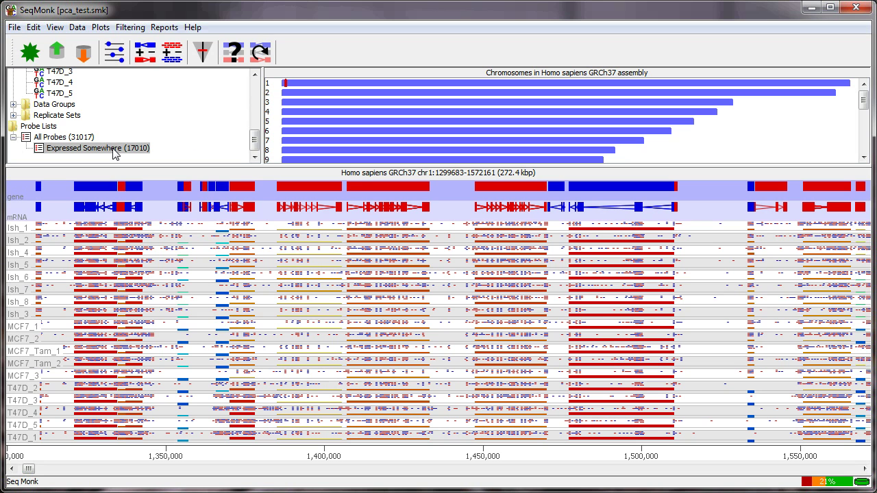
View bean plots of the visible data stores for Expressed Somewhere, then close them.
{"action": "left_click", "coordinate": [100, 28]}
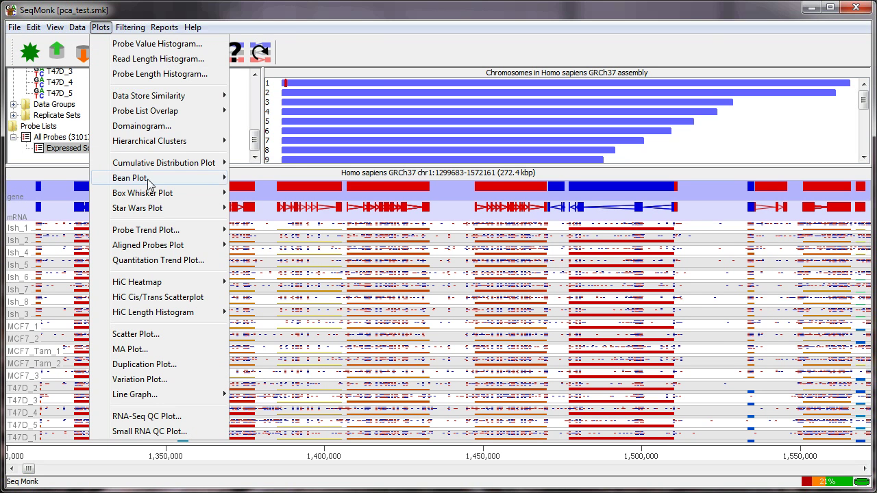
{"action": "mouse_move", "coordinate": [150, 184]}
{"action": "left_click", "coordinate": [268, 179]}
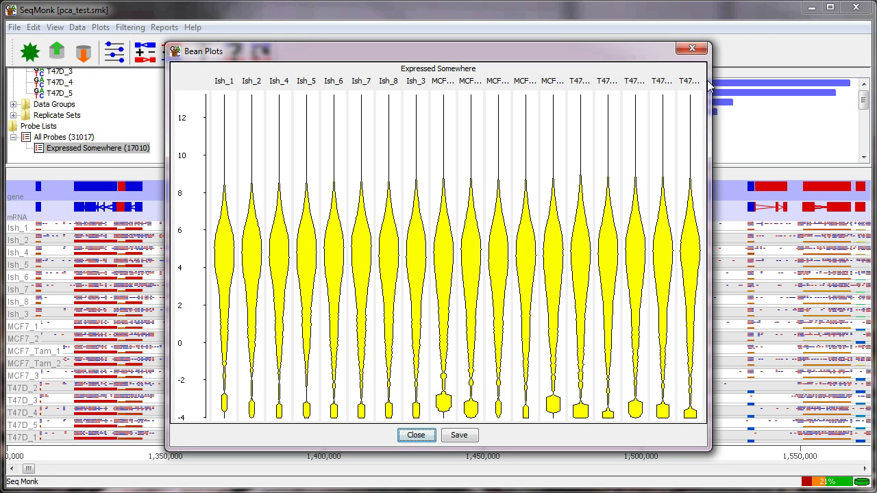
{"action": "left_click", "coordinate": [692, 48]}
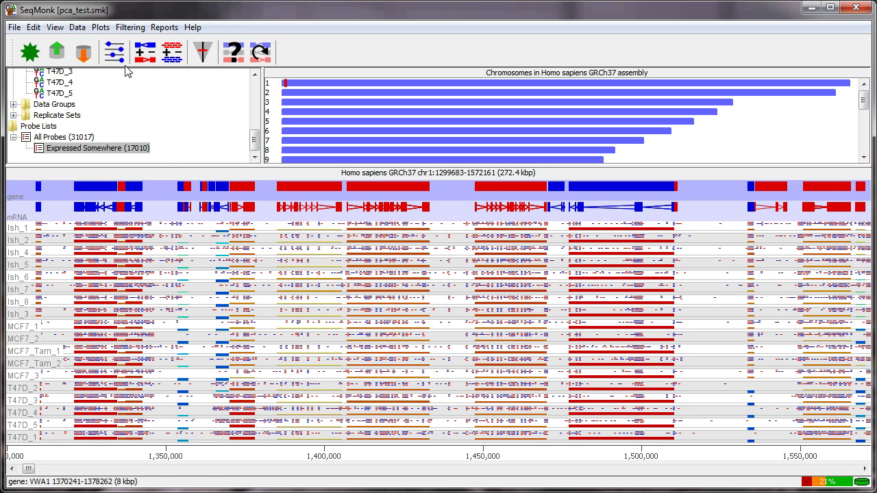
Show the Correlation Matrix of all data stores, then reposition and widen its table window.
{"action": "left_click", "coordinate": [105, 31]}
{"action": "mouse_move", "coordinate": [148, 103]}
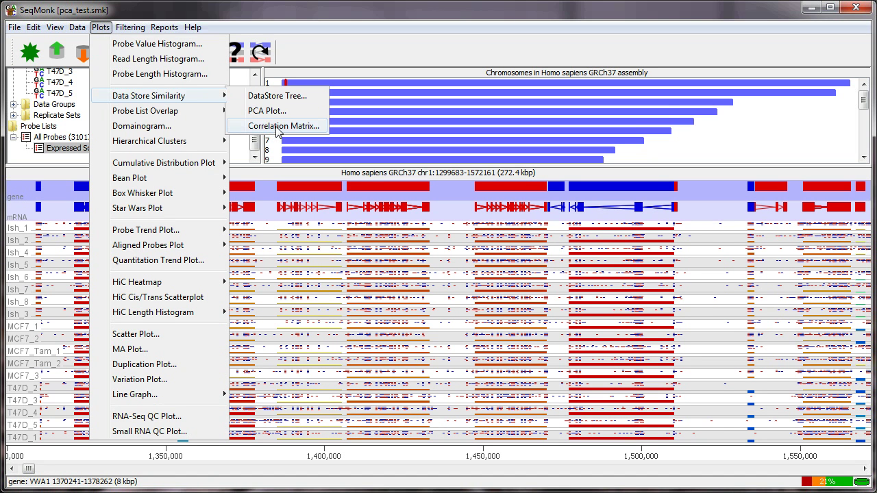
{"action": "left_click", "coordinate": [278, 131]}
{"action": "left_click_drag", "start_coordinate": [386, 88], "coordinate": [259, 64]}
{"action": "left_click_drag", "start_coordinate": [551, 389], "coordinate": [826, 388]}
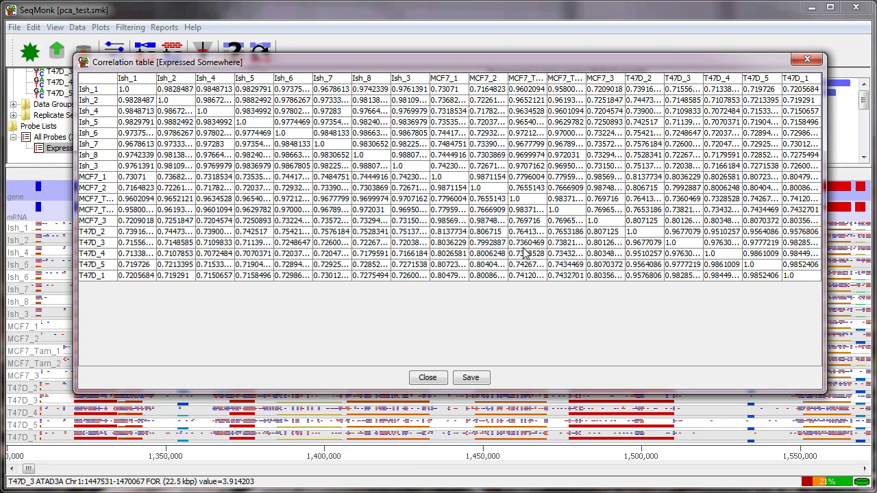
Close the correlation table, then review and close the DataStore Tree clustering Ish, MCF7 and T47D.
{"action": "left_click", "coordinate": [432, 379]}
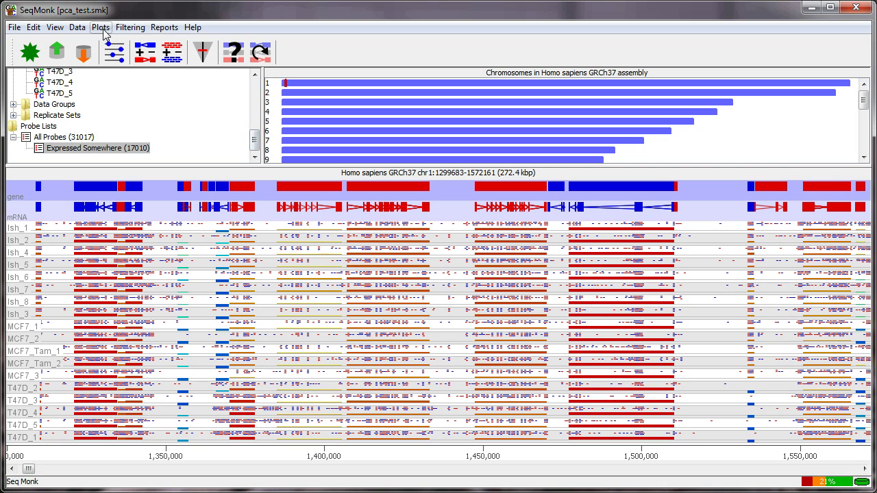
{"action": "left_click", "coordinate": [100, 29]}
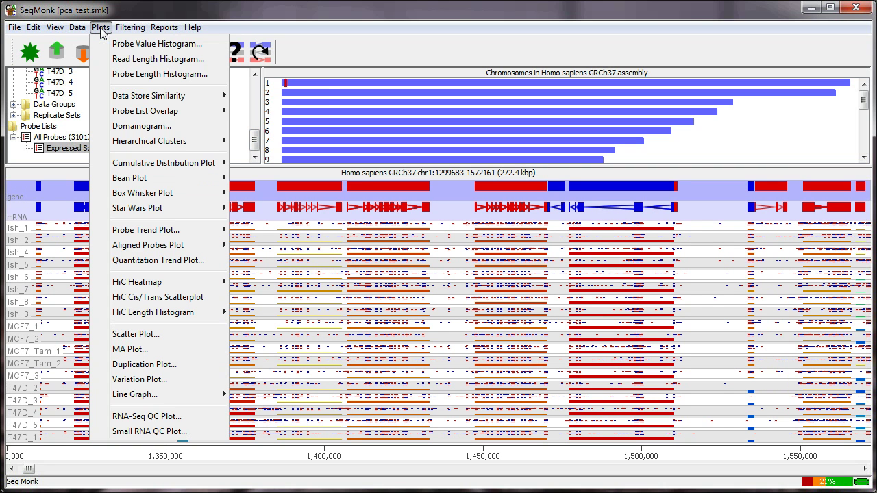
{"action": "mouse_move", "coordinate": [148, 97]}
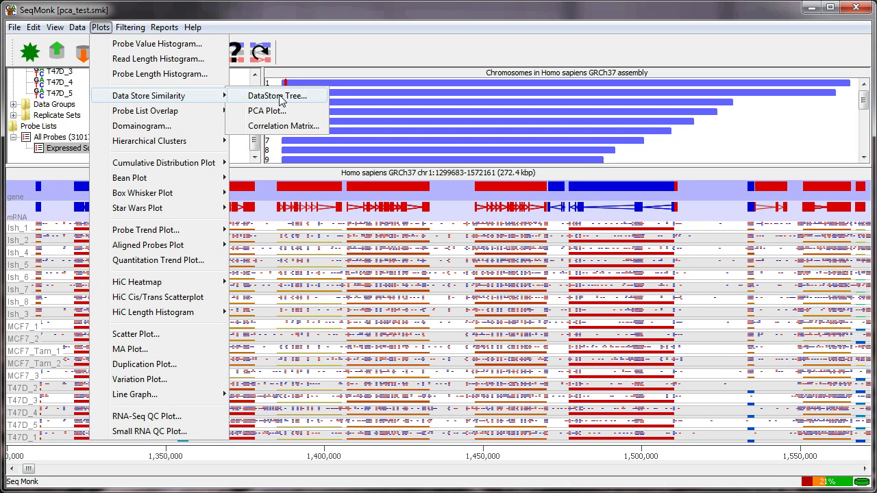
{"action": "left_click", "coordinate": [281, 99]}
{"action": "left_click_drag", "start_coordinate": [432, 10], "coordinate": [474, 64]}
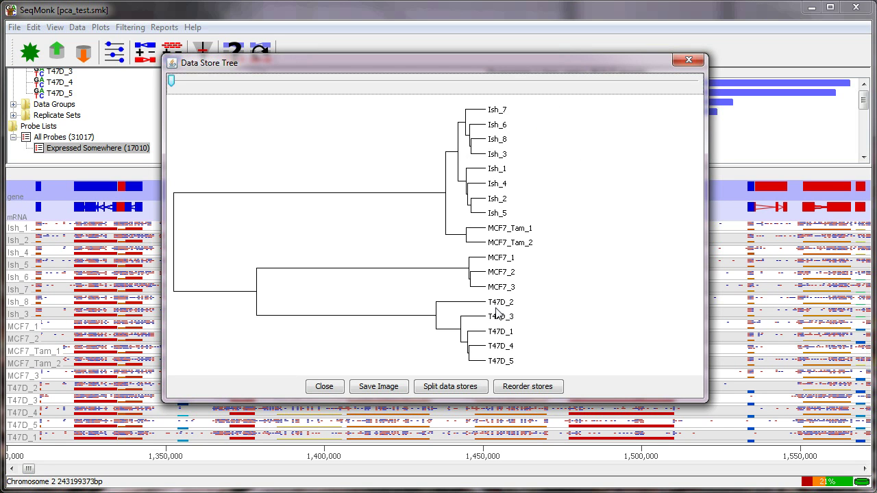
{"action": "left_click", "coordinate": [325, 387]}
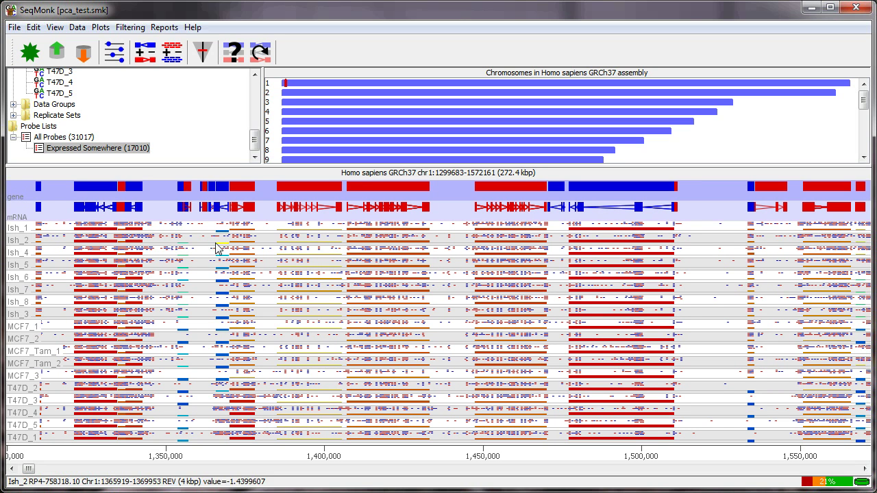
Run the PCA Plot for Expressed Somewhere and arrange it beside the PCA Variances window.
{"action": "left_click", "coordinate": [100, 27]}
{"action": "mouse_move", "coordinate": [171, 103]}
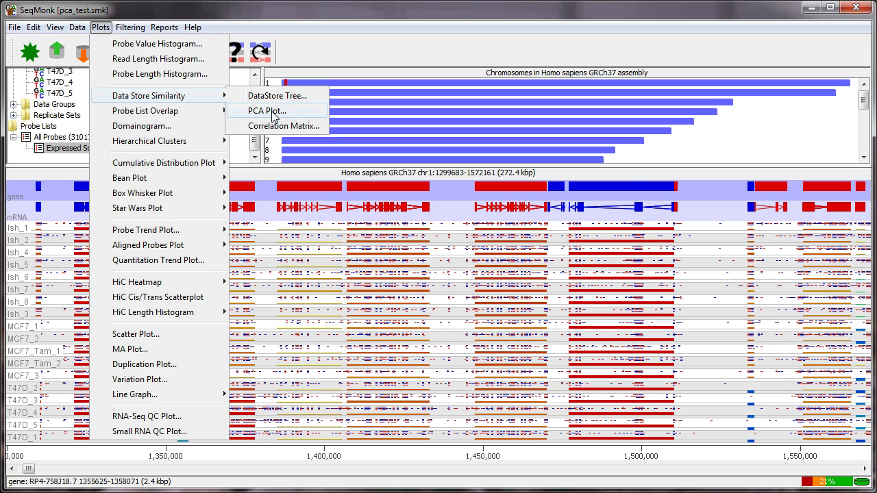
{"action": "left_click", "coordinate": [272, 113]}
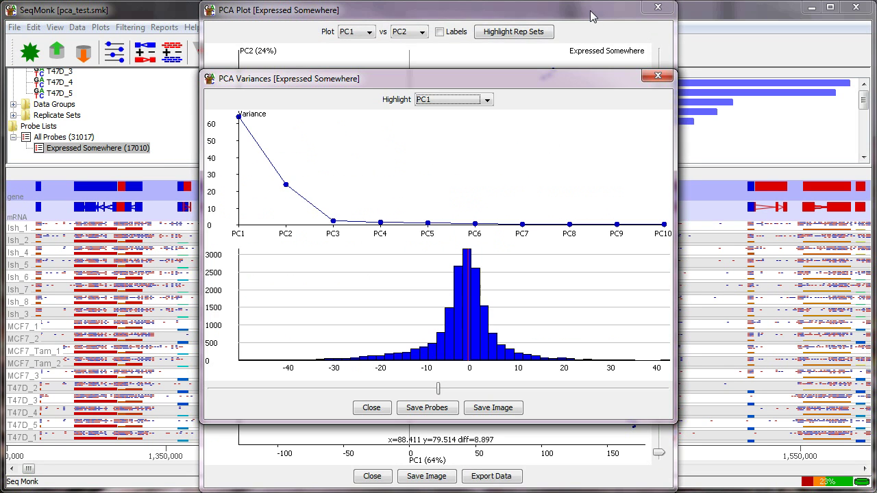
{"action": "left_click_drag", "start_coordinate": [584, 15], "coordinate": [405, 18]}
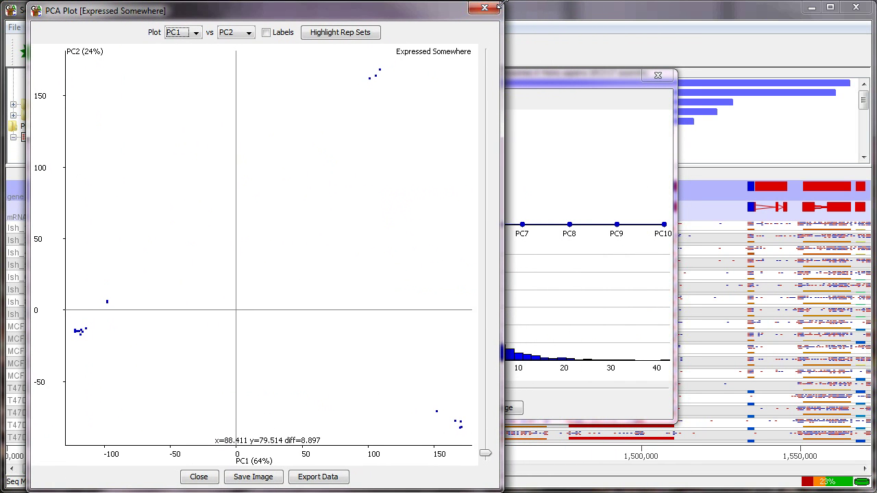
{"action": "left_click_drag", "start_coordinate": [505, 3], "coordinate": [374, 90]}
{"action": "left_click_drag", "start_coordinate": [315, 97], "coordinate": [309, 60]}
{"action": "left_click_drag", "start_coordinate": [460, 78], "coordinate": [640, 72]}
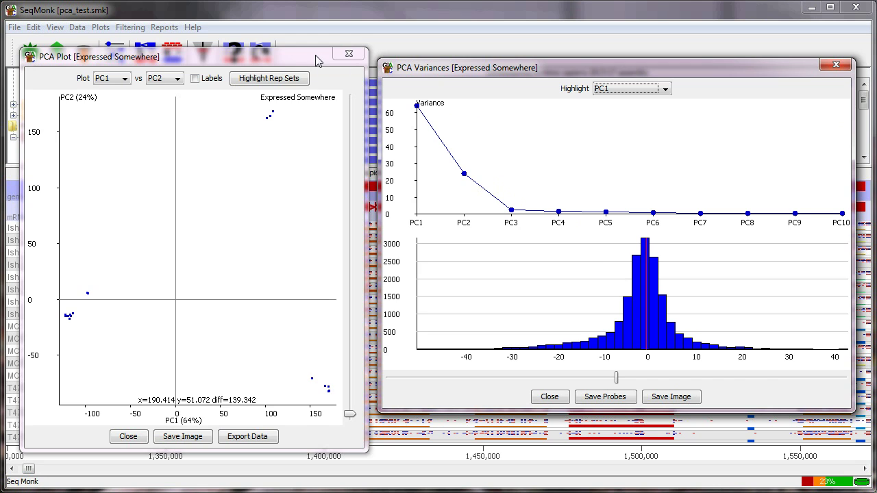
Reposition the PCA plot, enlarge its sample points, and check sample names like MCF7_3.
{"action": "left_click_drag", "start_coordinate": [309, 56], "coordinate": [506, 40]}
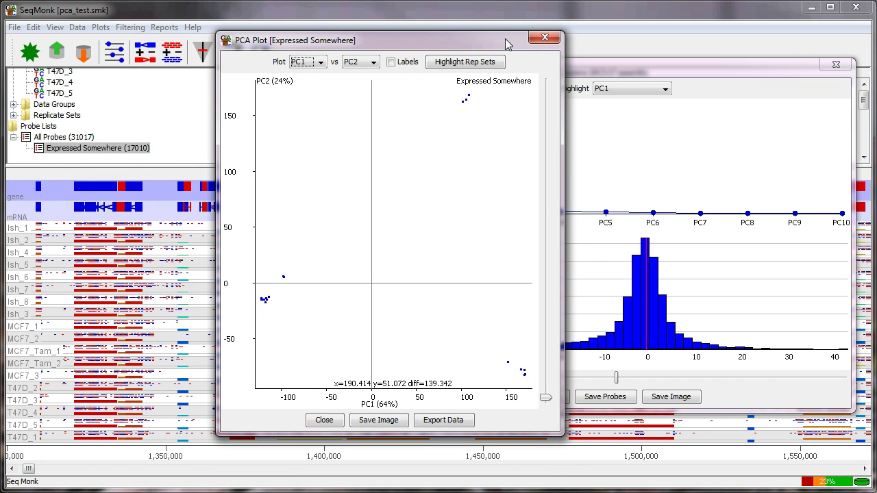
{"action": "mouse_move", "coordinate": [509, 39]}
{"action": "left_mouse_down"}
{"action": "mouse_move", "coordinate": [470, 50]}
{"action": "mouse_move", "coordinate": [493, 48]}
{"action": "left_mouse_up"}
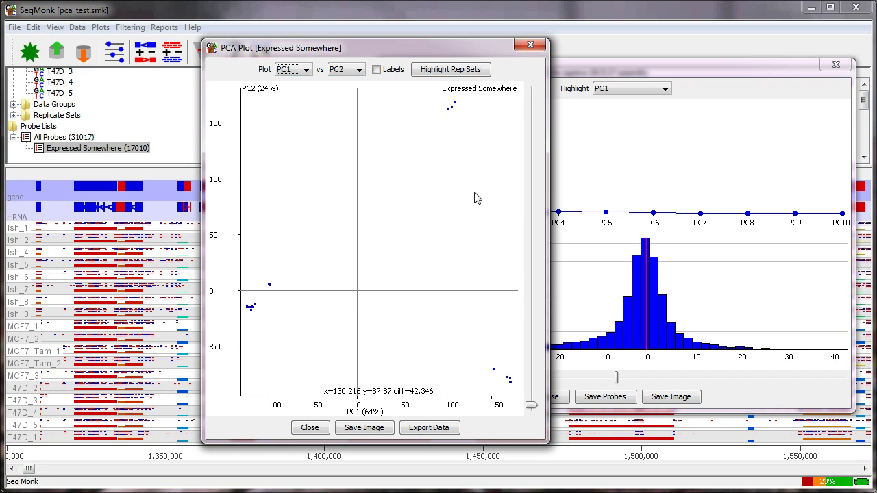
{"action": "left_click", "coordinate": [531, 405]}
{"action": "left_click_drag", "start_coordinate": [535, 409], "coordinate": [535, 400]}
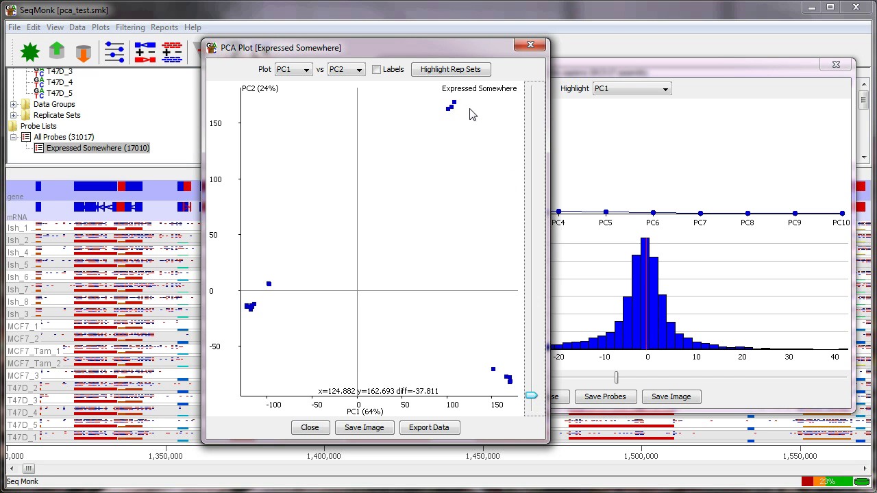
{"action": "mouse_move", "coordinate": [457, 106]}
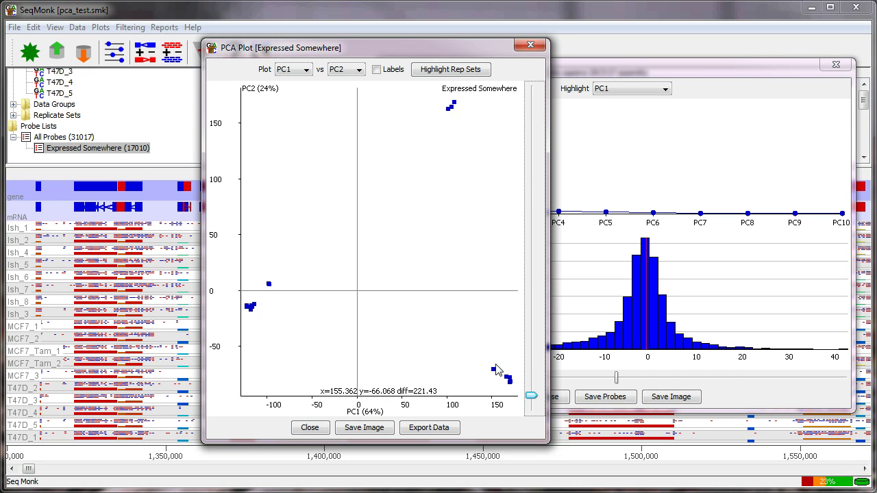
{"action": "mouse_move", "coordinate": [511, 380]}
{"action": "mouse_move", "coordinate": [272, 290]}
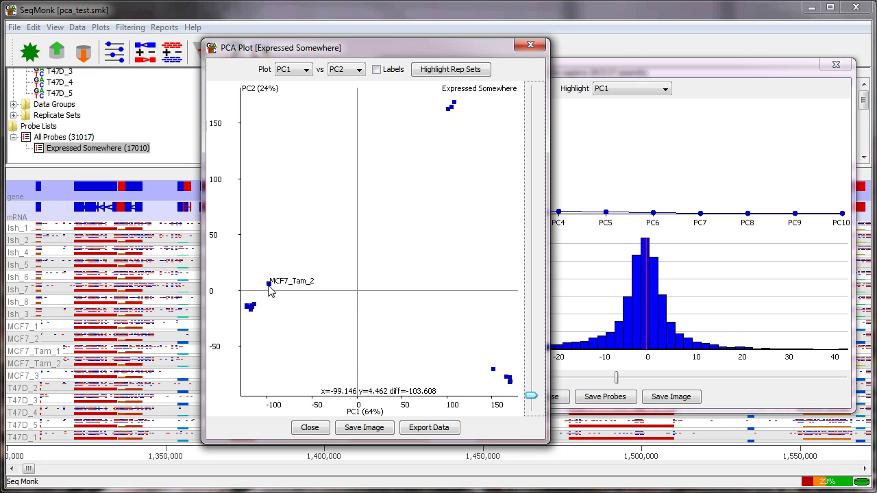
{"action": "mouse_move", "coordinate": [250, 308]}
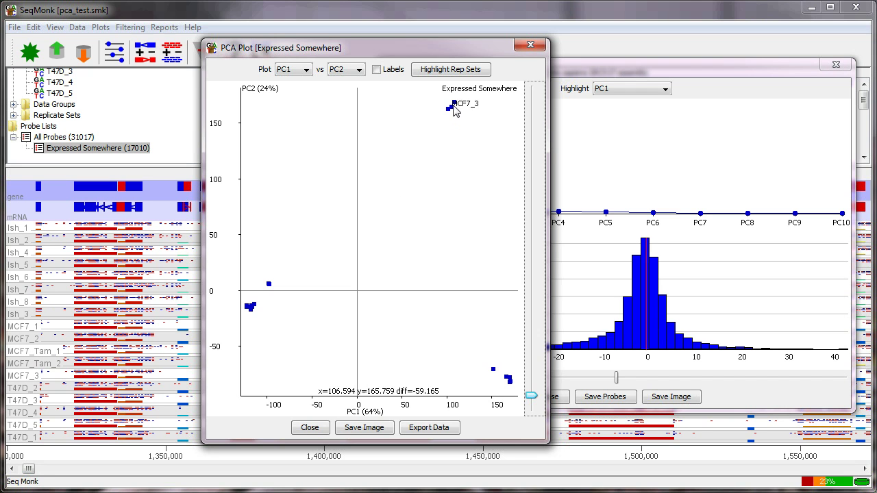
Highlight the Ish, MCF7, MCF7_Tam and T47D replicate sets in colour on the PCA plot.
{"action": "left_click", "coordinate": [468, 70]}
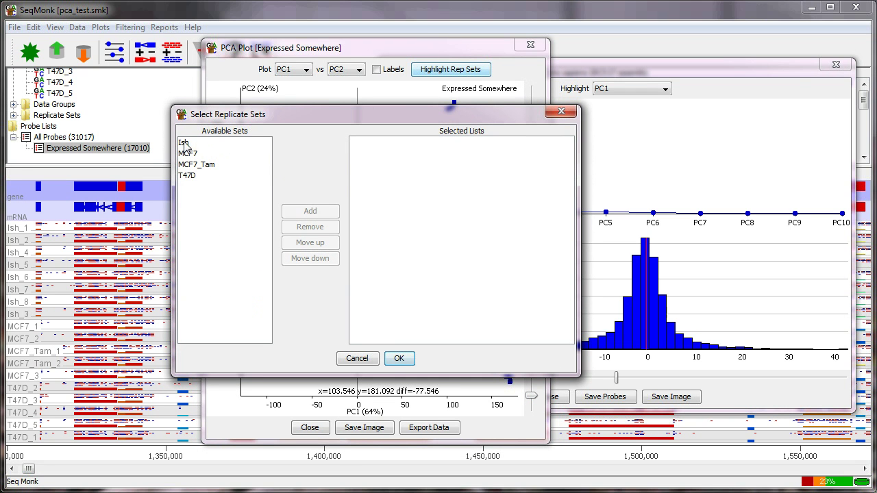
{"action": "left_click", "coordinate": [183, 143]}
{"action": "left_click", "coordinate": [193, 177], "text": "shift"}
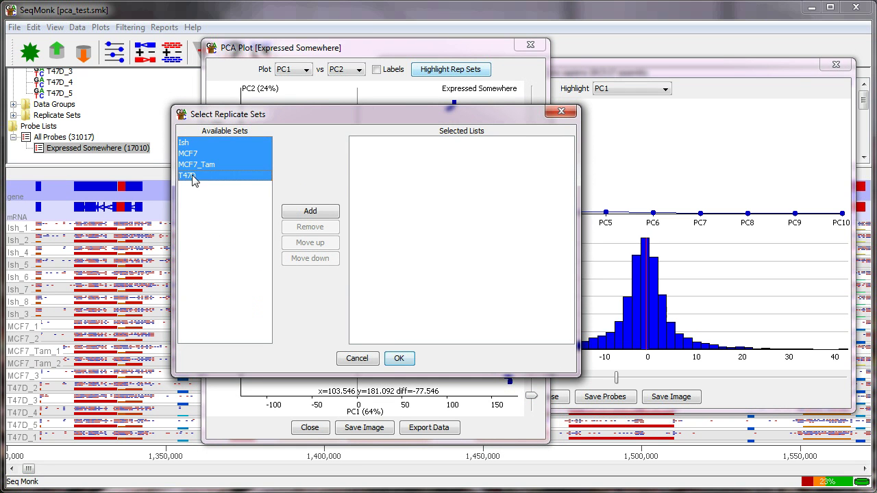
{"action": "left_click", "coordinate": [312, 212]}
{"action": "left_click", "coordinate": [399, 358]}
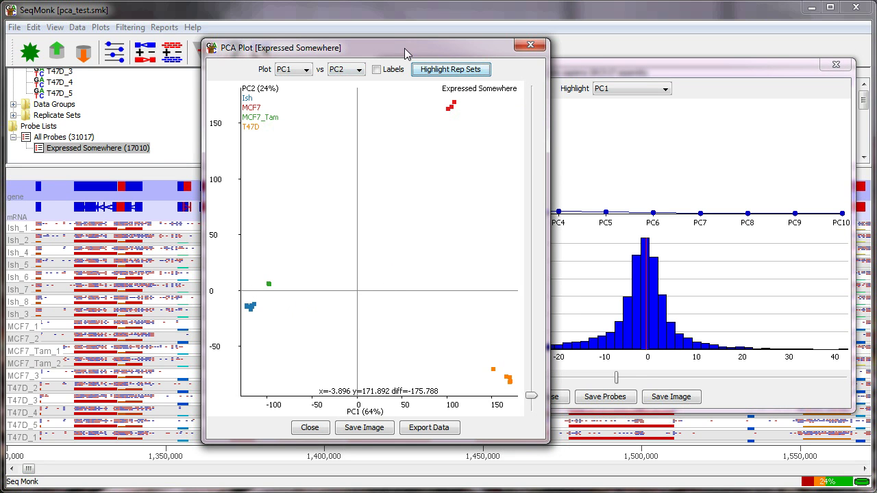
Drag the PCA plot window left to uncover the PCA Variances window.
{"action": "left_click_drag", "start_coordinate": [404, 48], "coordinate": [265, 41]}
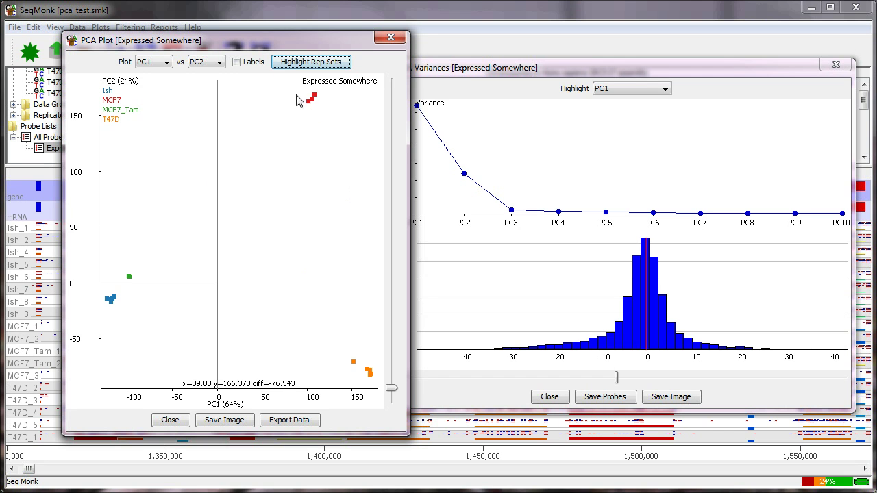
Nudge the PCA plot left and the Variances window up so neither overlaps.
{"action": "left_click_drag", "start_coordinate": [315, 40], "coordinate": [281, 45]}
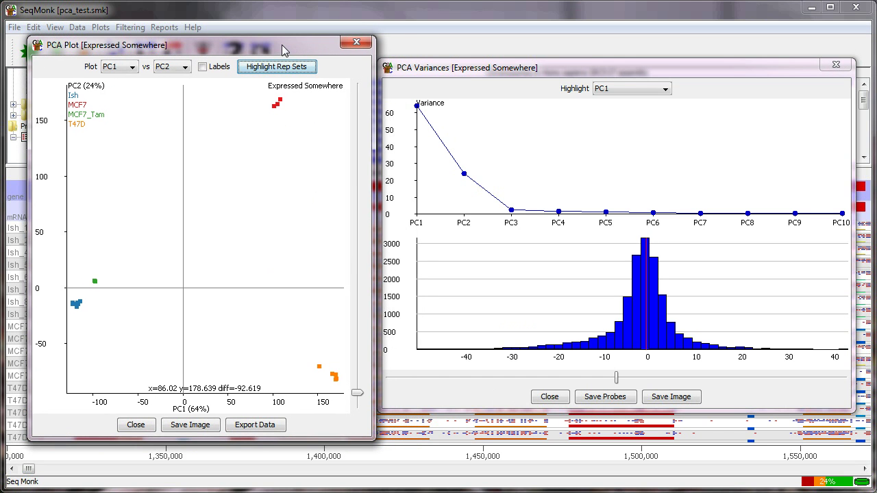
{"action": "left_click_drag", "start_coordinate": [499, 73], "coordinate": [498, 59]}
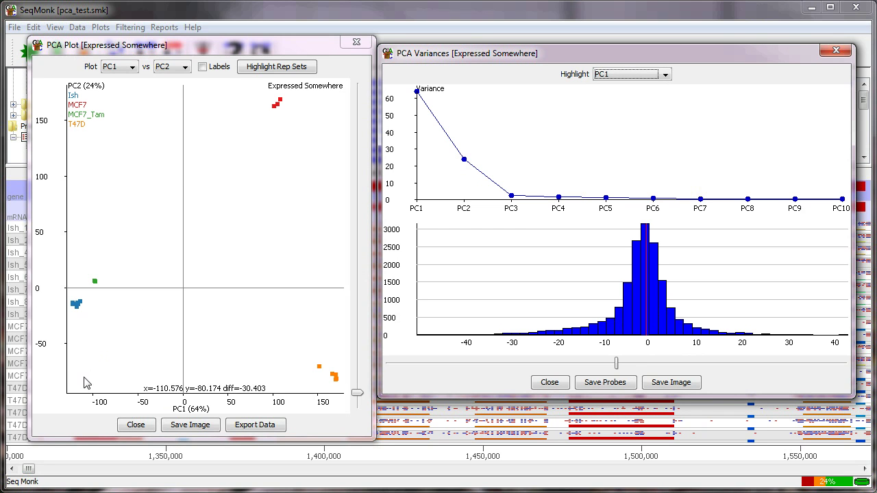
{"action": "mouse_move", "coordinate": [335, 378]}
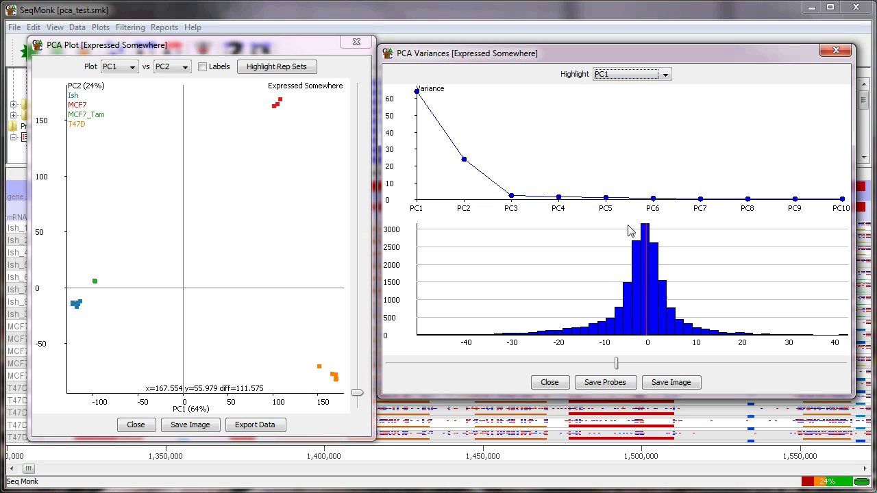
Switch the Variances highlight to PC2, then back to PC1.
{"action": "left_click", "coordinate": [635, 79]}
{"action": "left_click", "coordinate": [625, 98]}
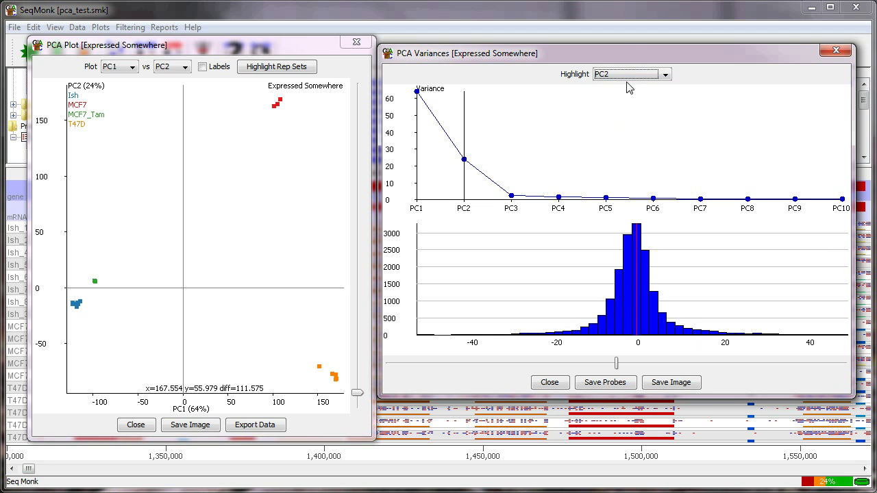
{"action": "left_click", "coordinate": [632, 76]}
{"action": "left_click", "coordinate": [630, 89]}
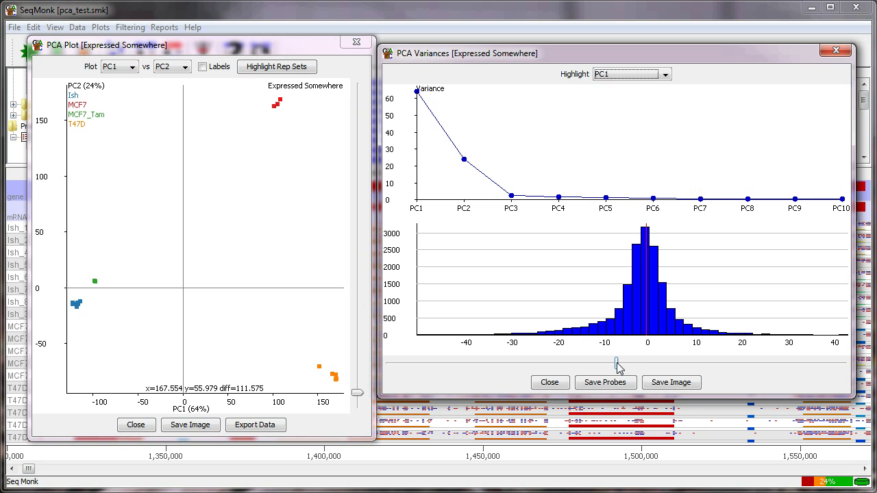
Save the PC1 high rotation probes (245) and PC1 low rotation probes (267) lists under default names.
{"action": "left_click_drag", "start_coordinate": [615, 363], "coordinate": [719, 364]}
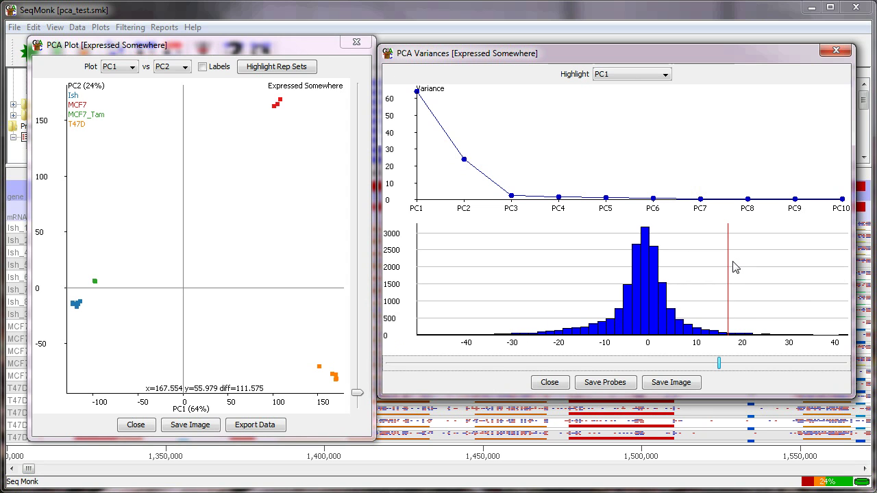
{"action": "left_click", "coordinate": [618, 387]}
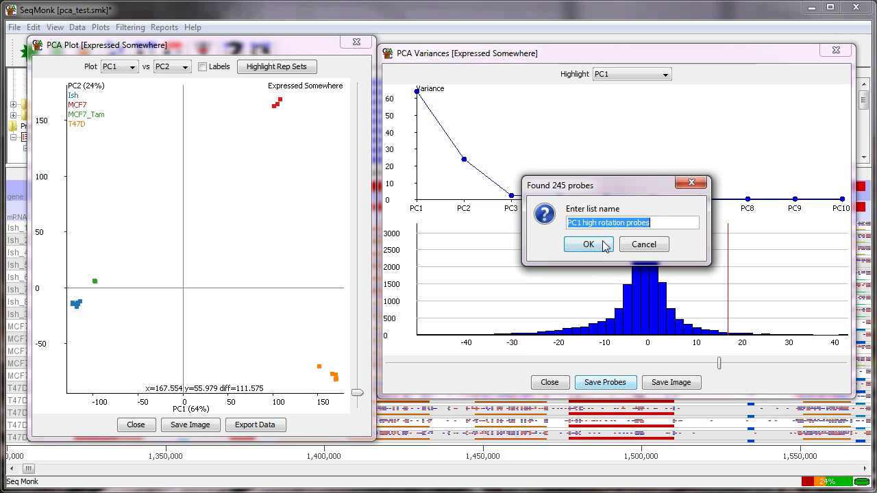
{"action": "left_click", "coordinate": [588, 244]}
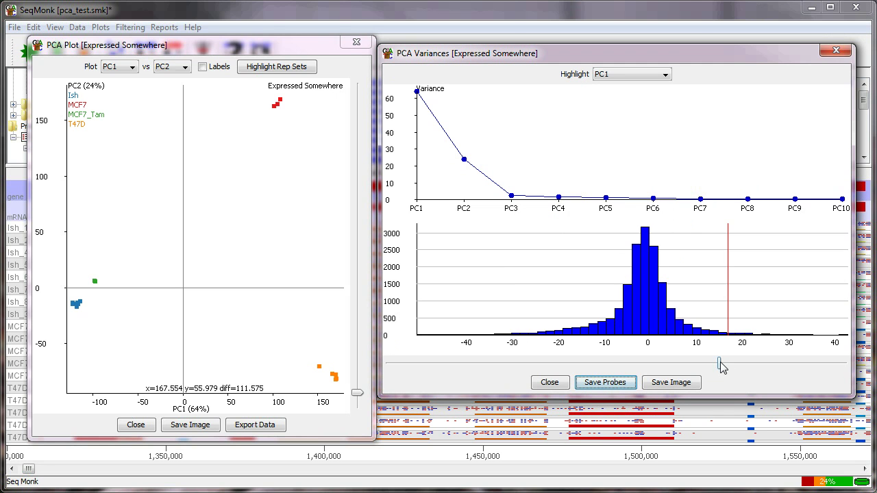
{"action": "left_click_drag", "start_coordinate": [719, 363], "coordinate": [517, 359]}
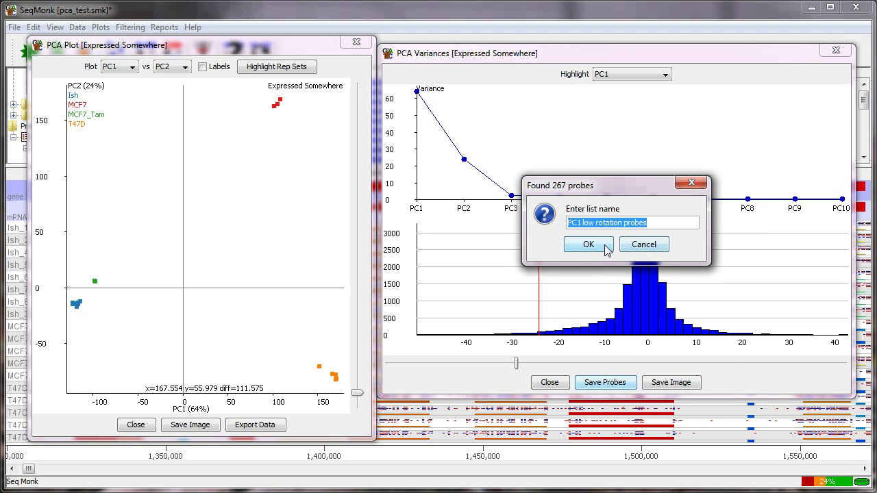
{"action": "left_click", "coordinate": [598, 253]}
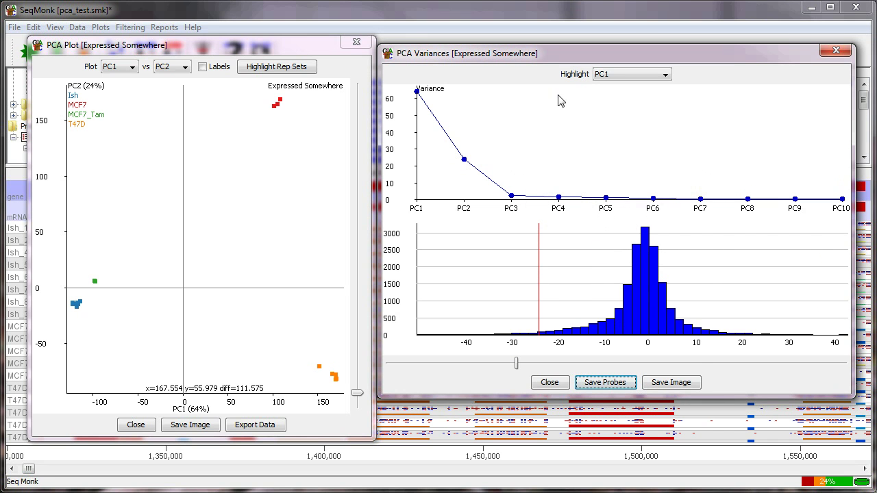
Close the PCA variances and plot windows, then make PC1 high rotation probes the active list.
{"action": "key", "text": "alt+F4"}
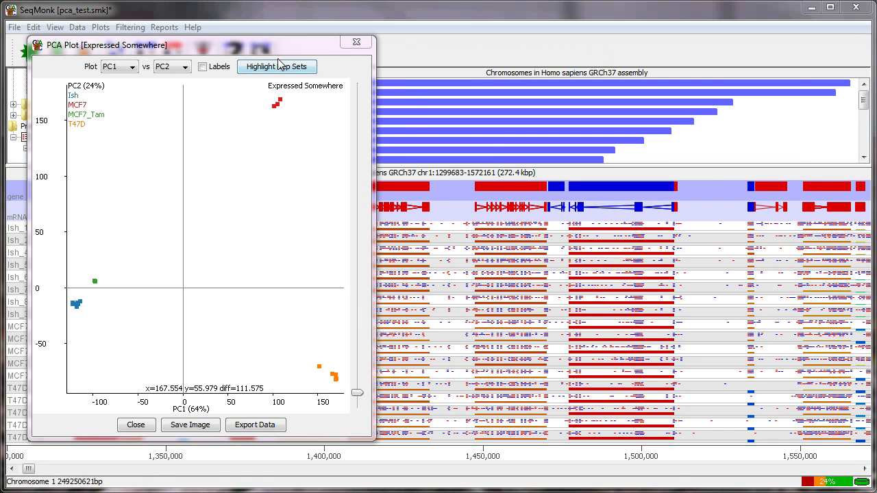
{"action": "key", "text": "alt+F4"}
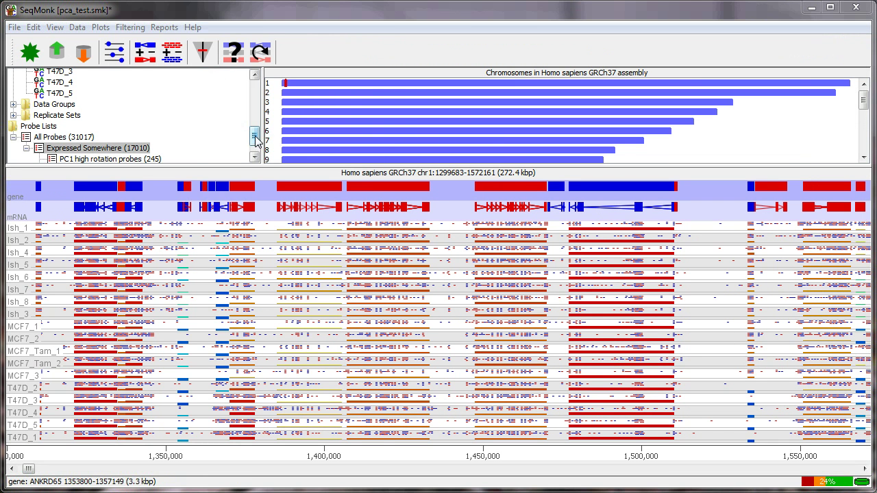
{"action": "left_click_drag", "start_coordinate": [255, 136], "coordinate": [256, 141]}
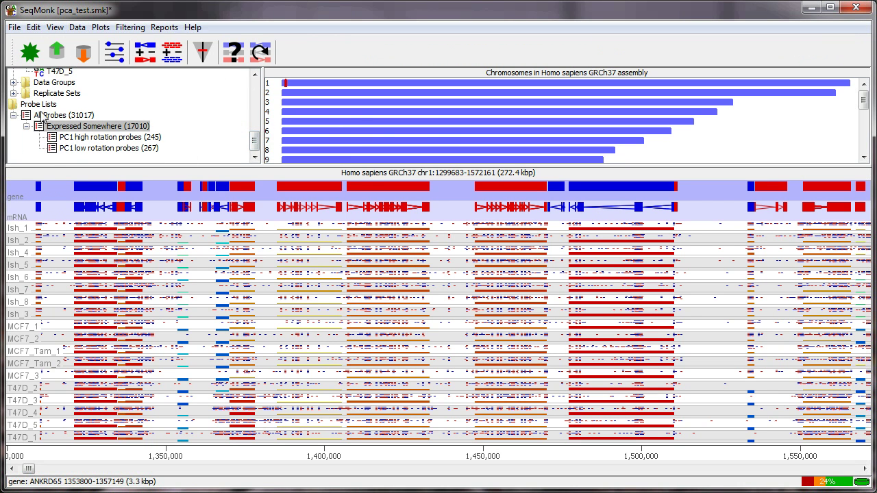
{"action": "left_click", "coordinate": [96, 139]}
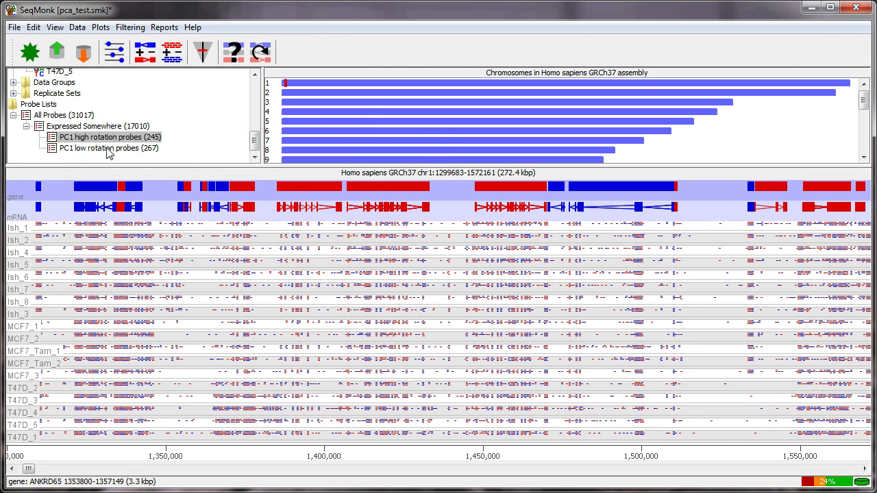
{"action": "left_click", "coordinate": [108, 150]}
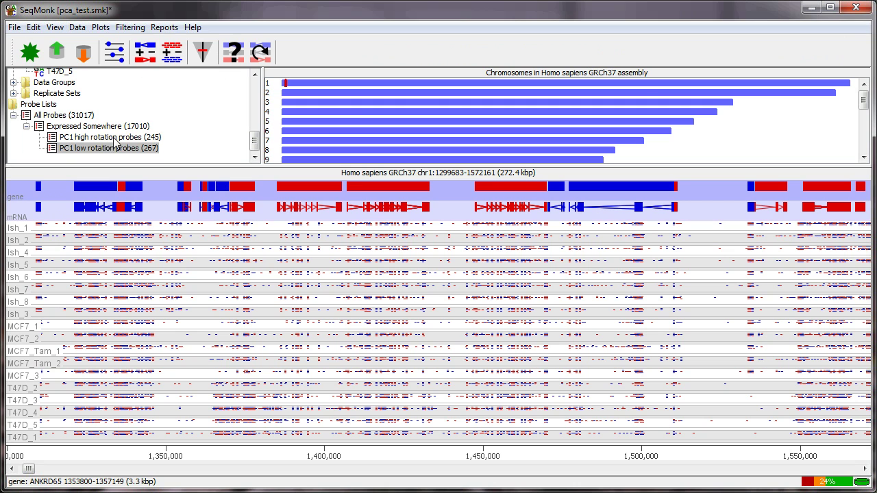
{"action": "left_click", "coordinate": [114, 140]}
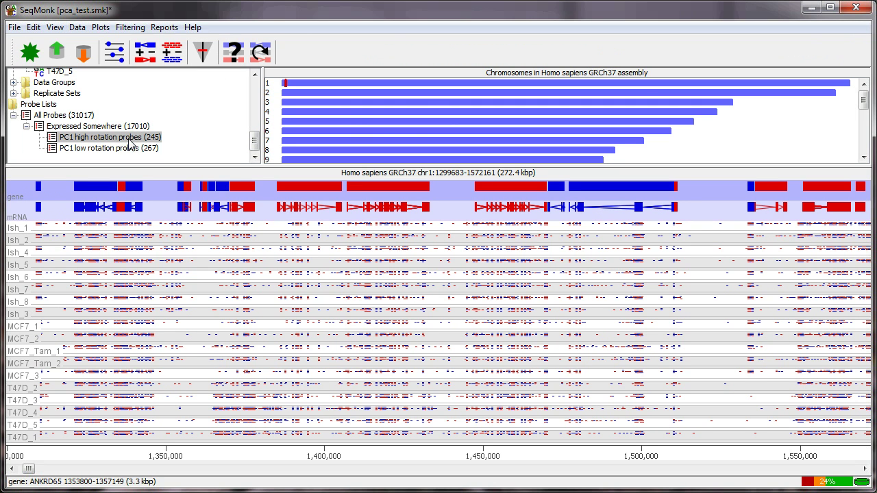
Plot the PC1 high rotation probes as a per-probe normalised hierarchical cluster heatmap.
{"action": "left_click", "coordinate": [102, 31]}
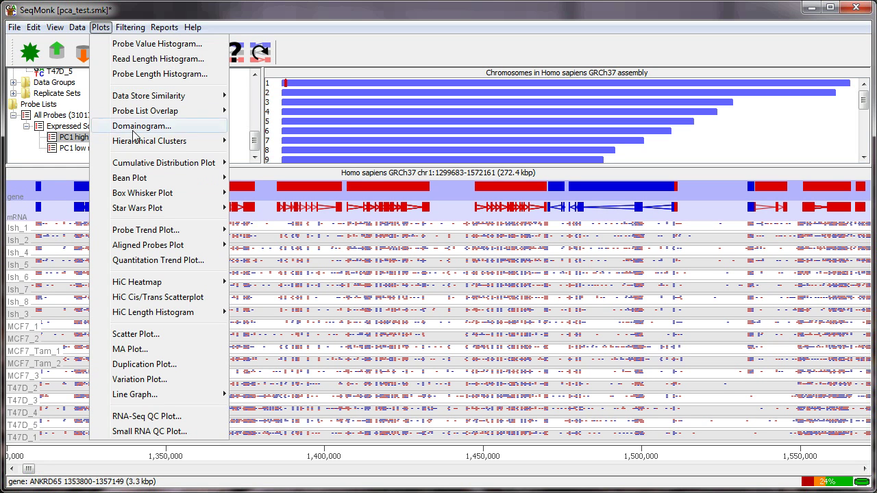
{"action": "mouse_move", "coordinate": [153, 145]}
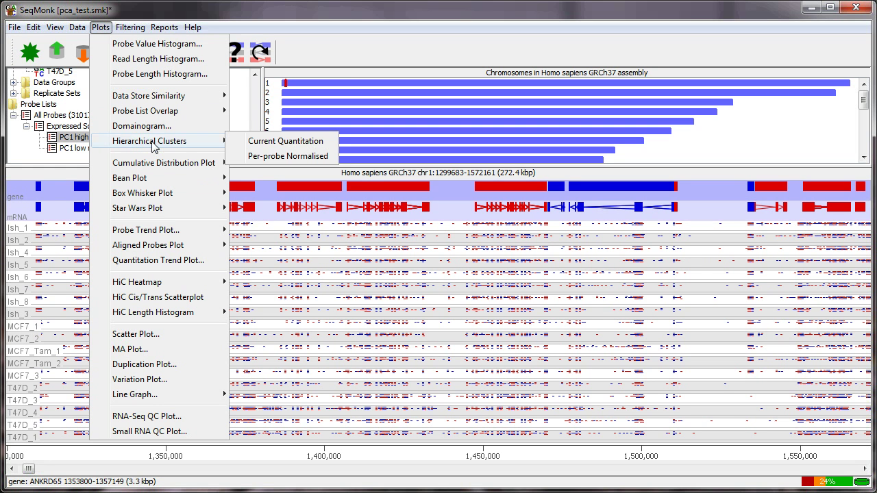
{"action": "left_click", "coordinate": [284, 156]}
Stretch the heatmap colour scale to ±6 and close the PCA plot.
{"action": "left_click_drag", "start_coordinate": [686, 389], "coordinate": [687, 374]}
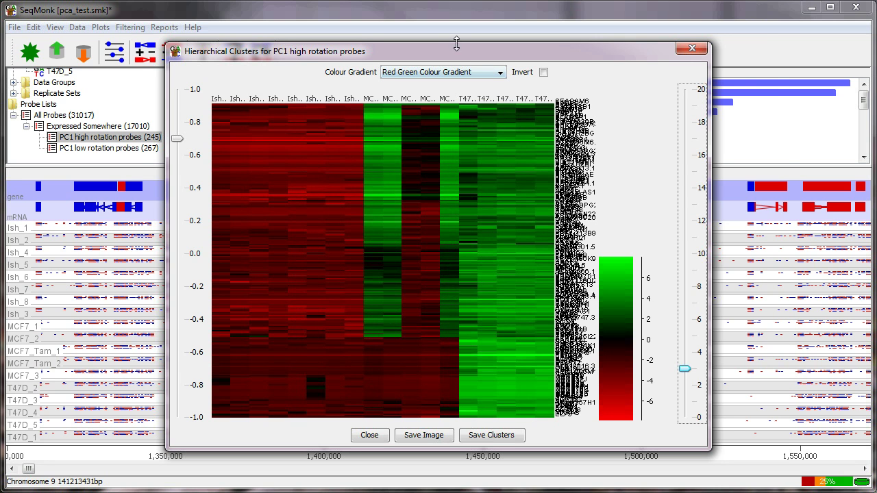
{"action": "left_click_drag", "start_coordinate": [450, 50], "coordinate": [520, 43]}
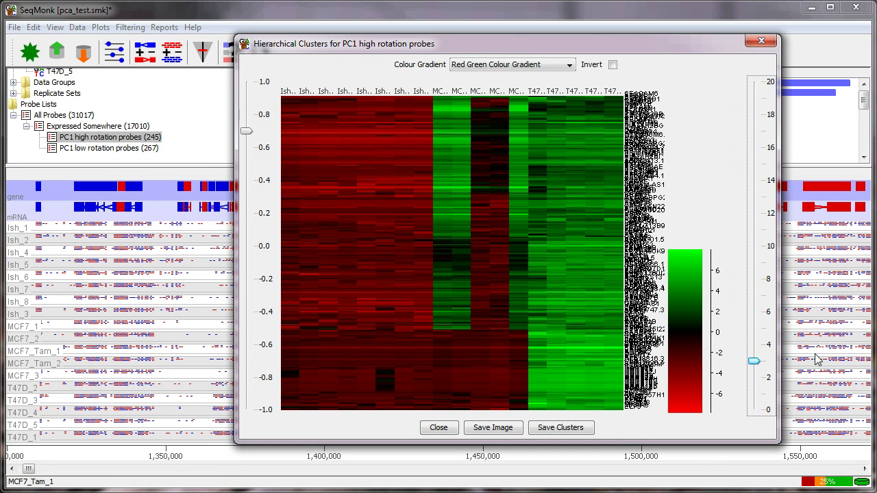
{"action": "left_click_drag", "start_coordinate": [420, 52], "coordinate": [361, 49]}
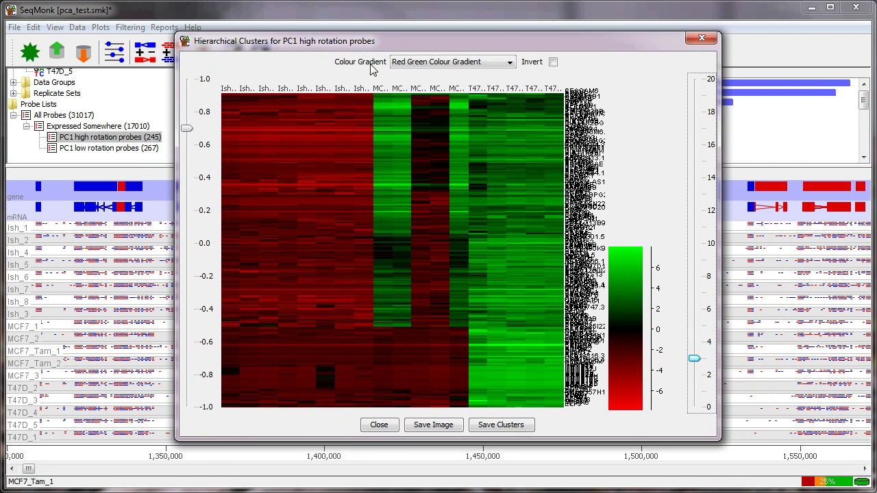
{"action": "mouse_move", "coordinate": [514, 303]}
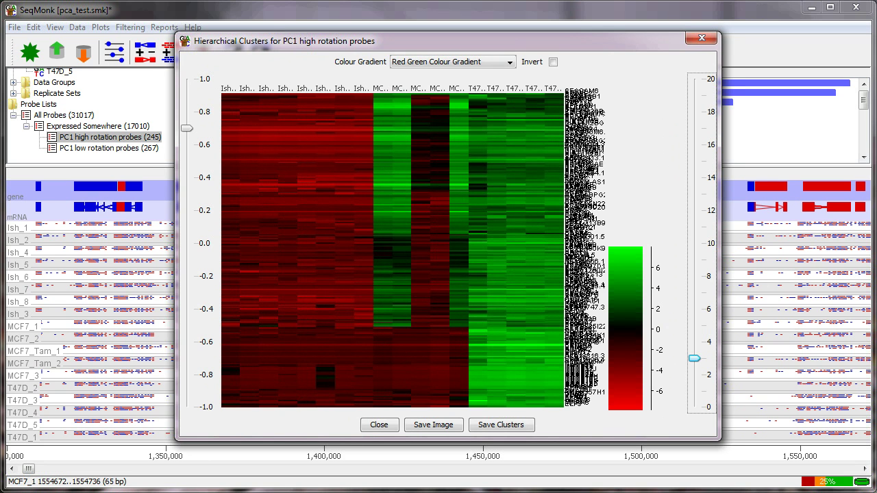
{"action": "key", "text": "alt+Tab"}
{"action": "left_click_drag", "start_coordinate": [822, 26], "coordinate": [675, 26]}
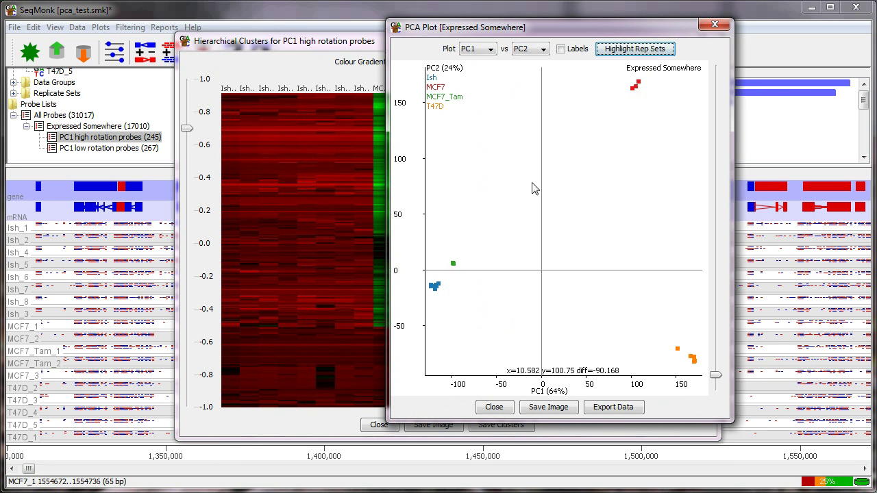
{"action": "mouse_move", "coordinate": [454, 265]}
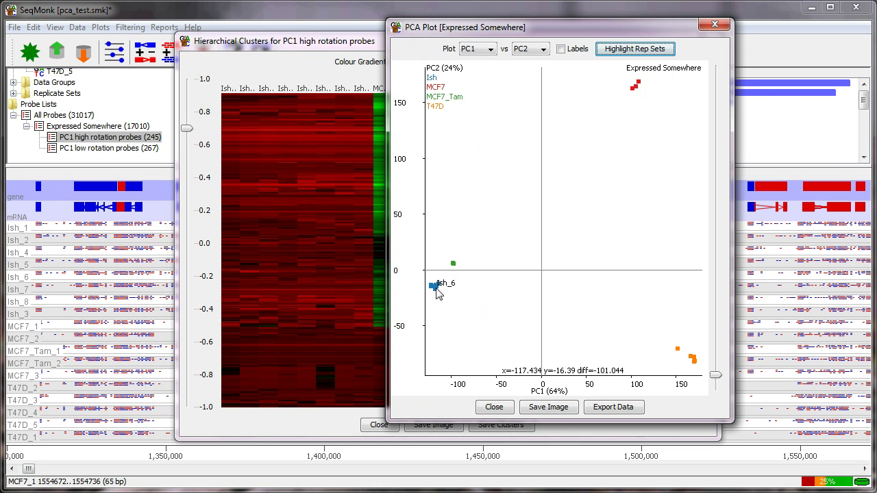
{"action": "left_click", "coordinate": [714, 25]}
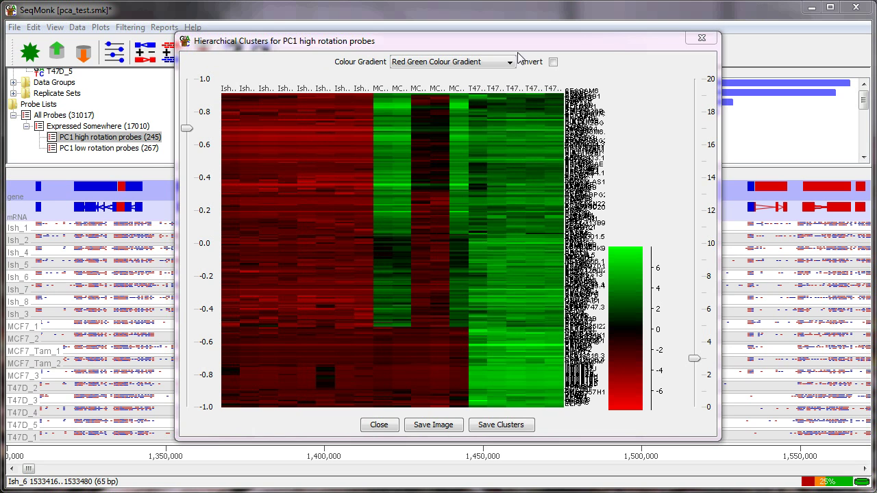
Widen the heatmap and move it right, then make PC1 low rotation probes the active list.
{"action": "left_click_drag", "start_coordinate": [610, 40], "coordinate": [542, 40]}
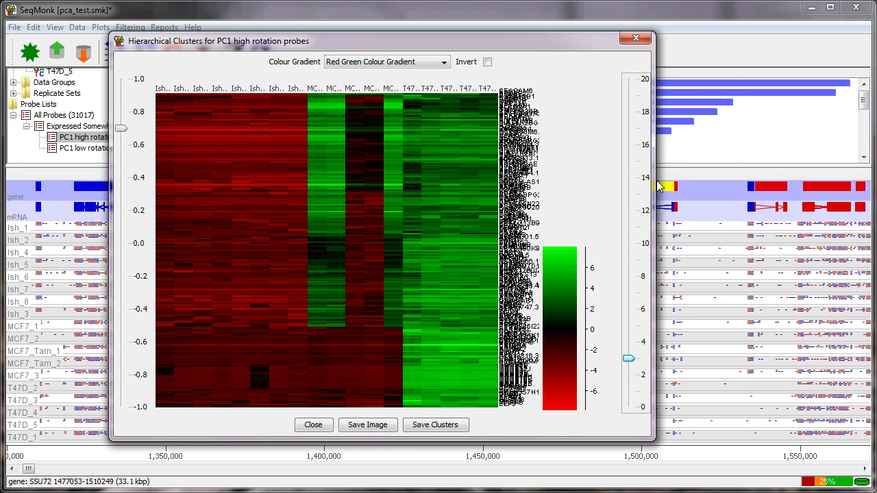
{"action": "left_click_drag", "start_coordinate": [656, 179], "coordinate": [855, 178]}
{"action": "left_click_drag", "start_coordinate": [589, 41], "coordinate": [492, 41]}
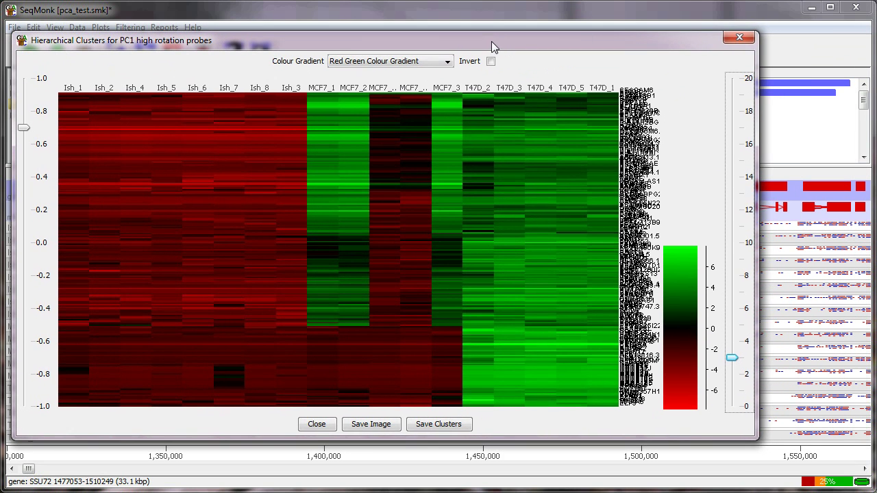
{"action": "left_click_drag", "start_coordinate": [757, 172], "coordinate": [831, 173]}
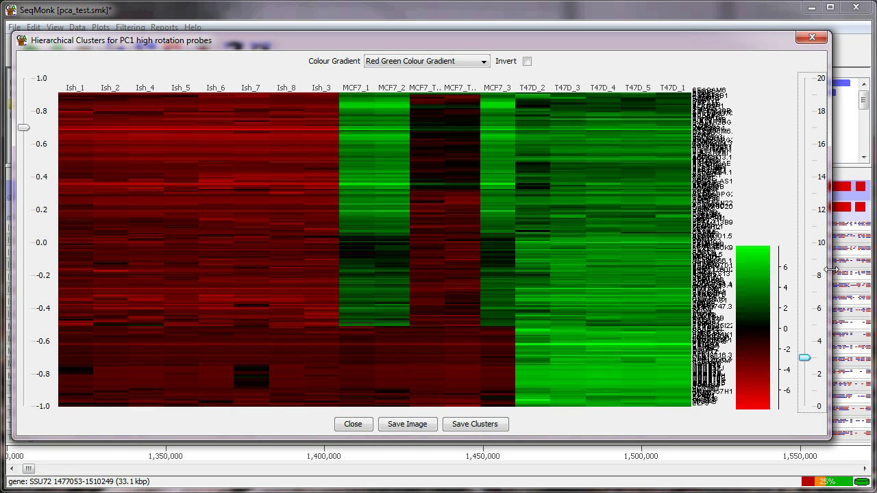
{"action": "left_click_drag", "start_coordinate": [830, 269], "coordinate": [541, 267]}
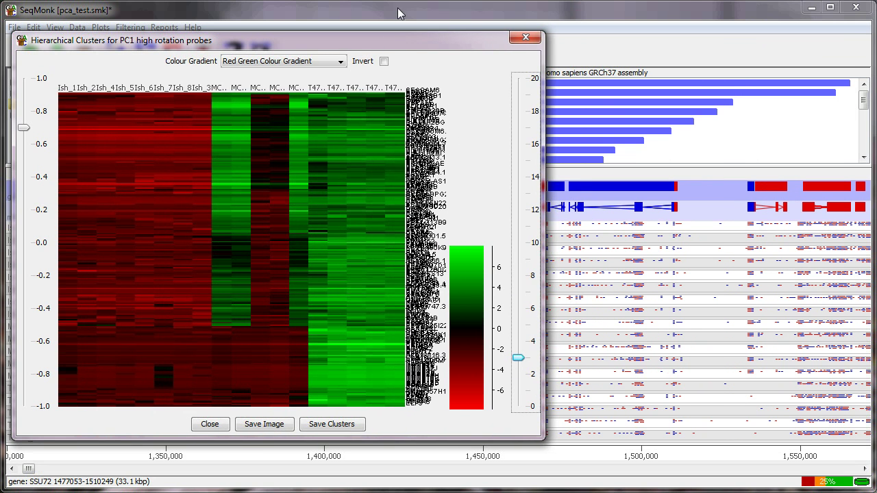
{"action": "left_click_drag", "start_coordinate": [389, 39], "coordinate": [692, 48]}
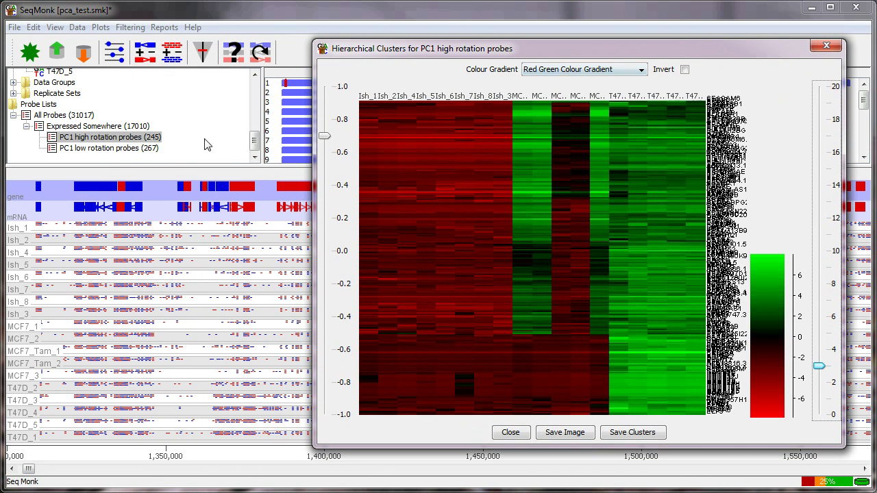
{"action": "left_click", "coordinate": [104, 149]}
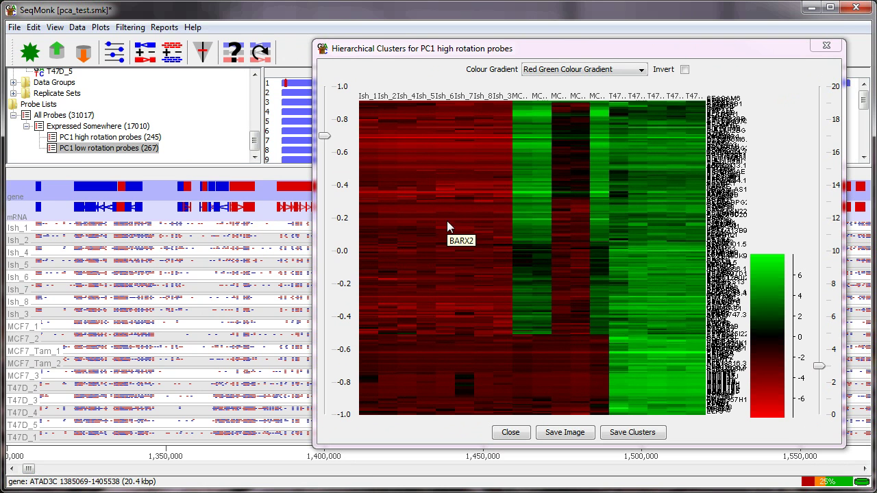
Plot a per-probe normalised heatmap of the PC1 low rotation probes on a ±8 scale, placed left.
{"action": "left_click", "coordinate": [101, 27]}
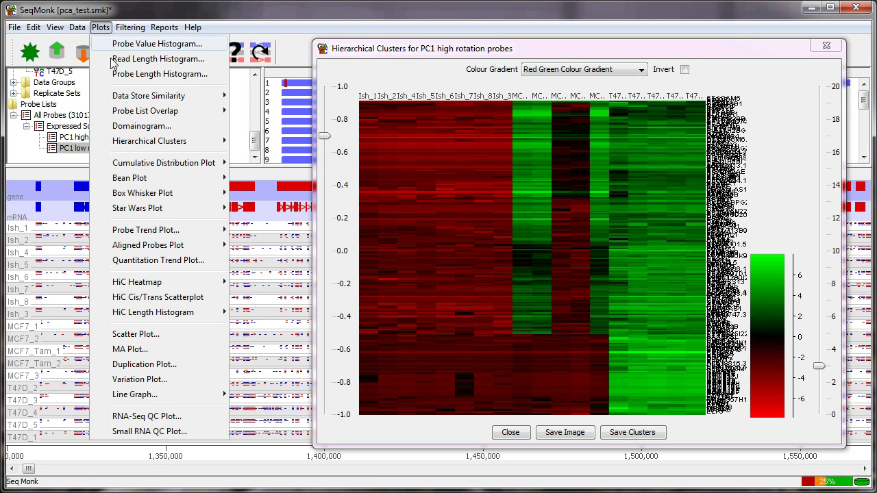
{"action": "mouse_move", "coordinate": [148, 141]}
{"action": "left_click", "coordinate": [296, 156]}
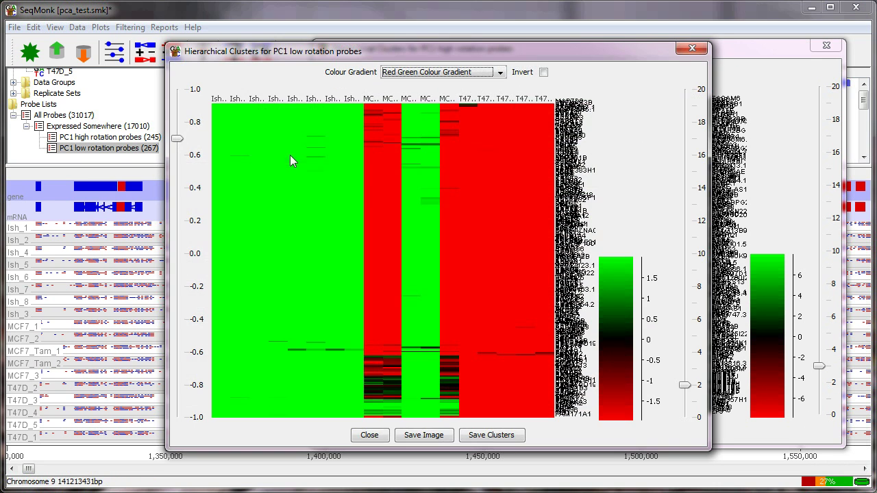
{"action": "left_click_drag", "start_coordinate": [680, 387], "coordinate": [683, 369]}
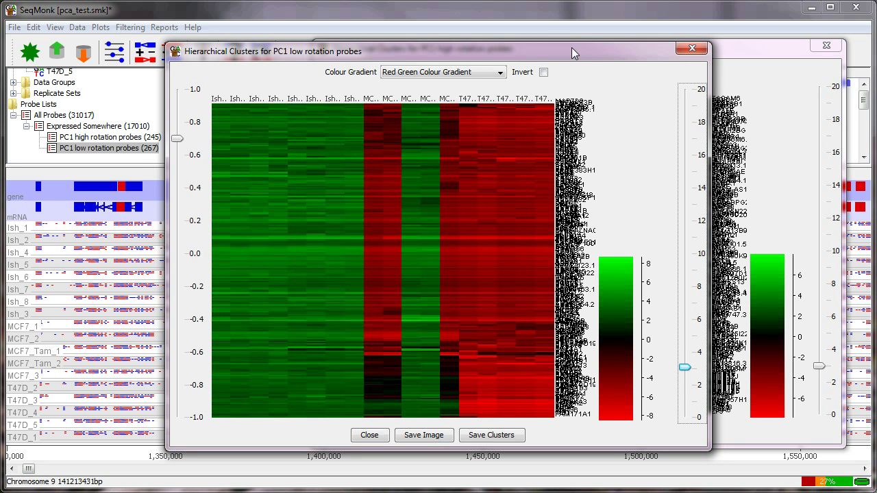
{"action": "left_click_drag", "start_coordinate": [572, 52], "coordinate": [474, 45]}
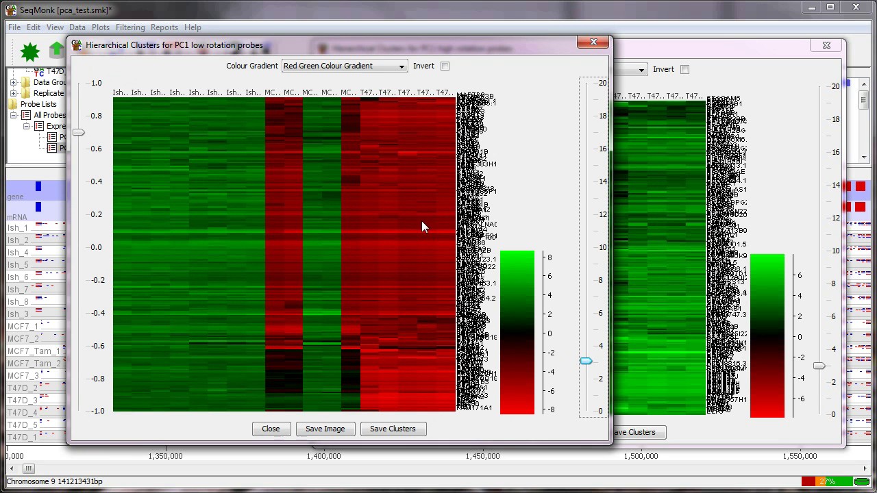
{"action": "mouse_move", "coordinate": [182, 205]}
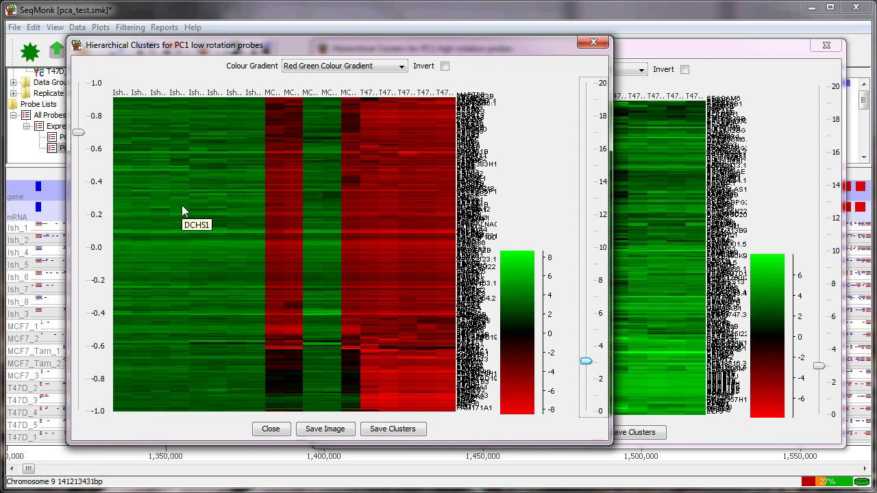